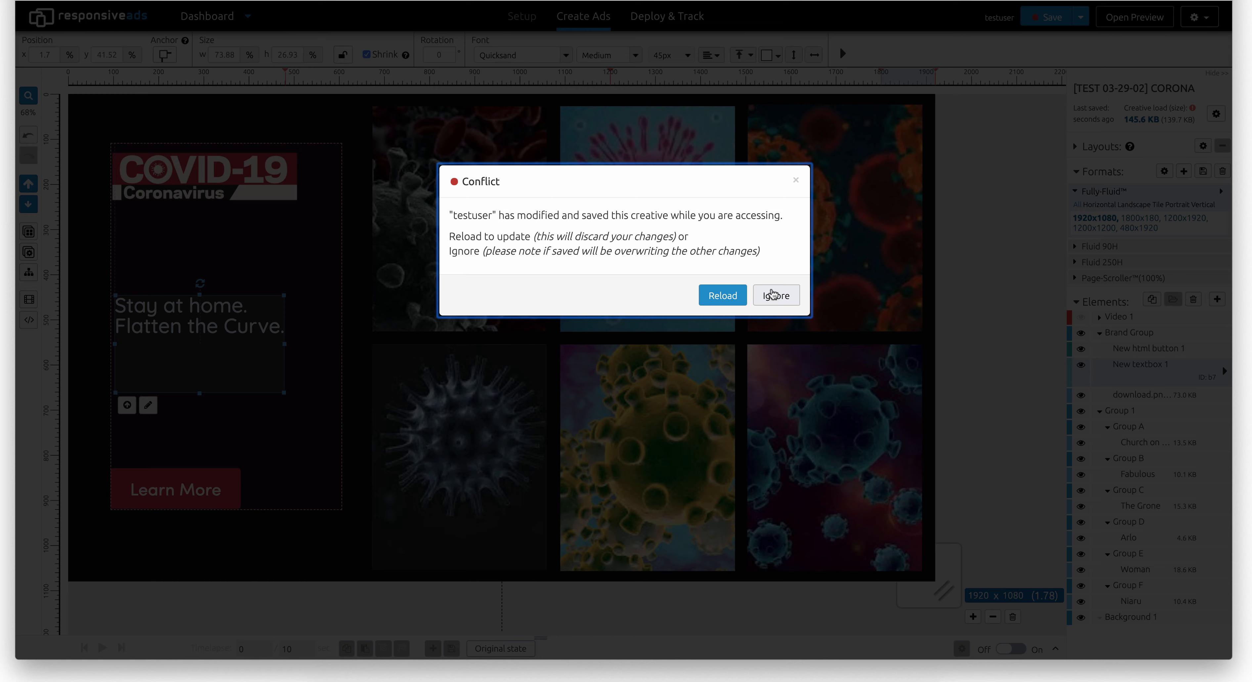
- Ignore the conflicting-edit warning, then save the creative and exit the editor to Deploy & Track
left_click(773, 294)
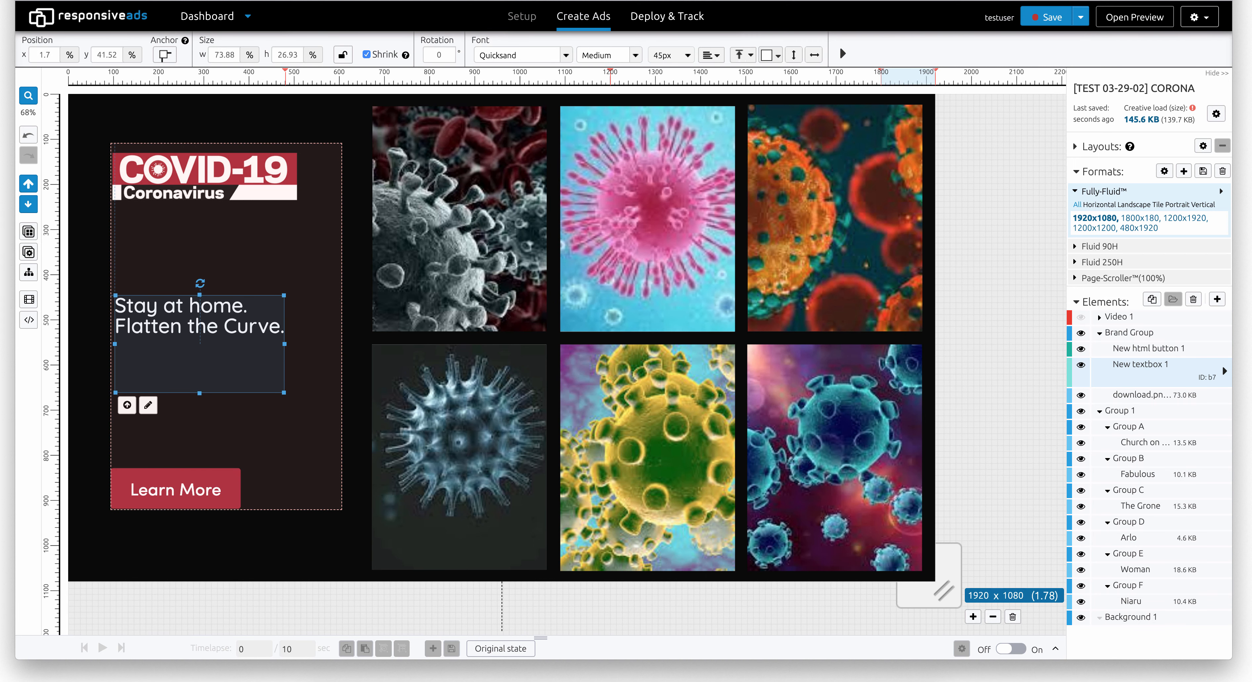
key("super+w")
left_click(711, 191)
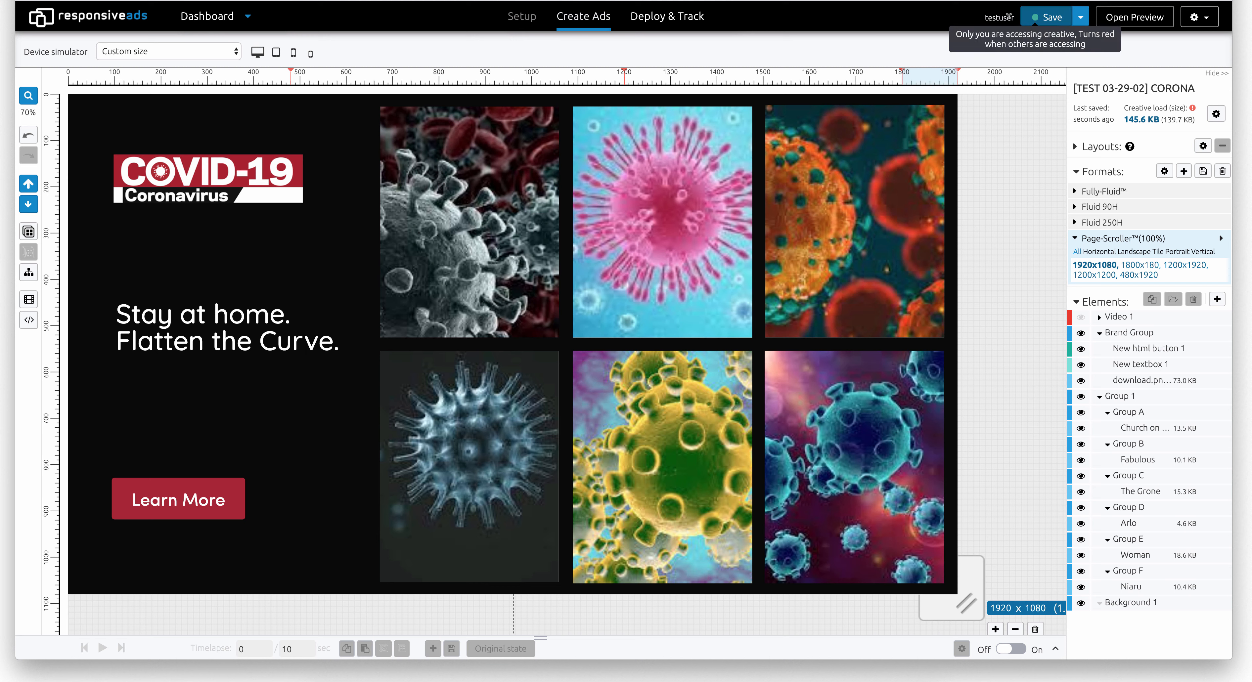
left_click(667, 22)
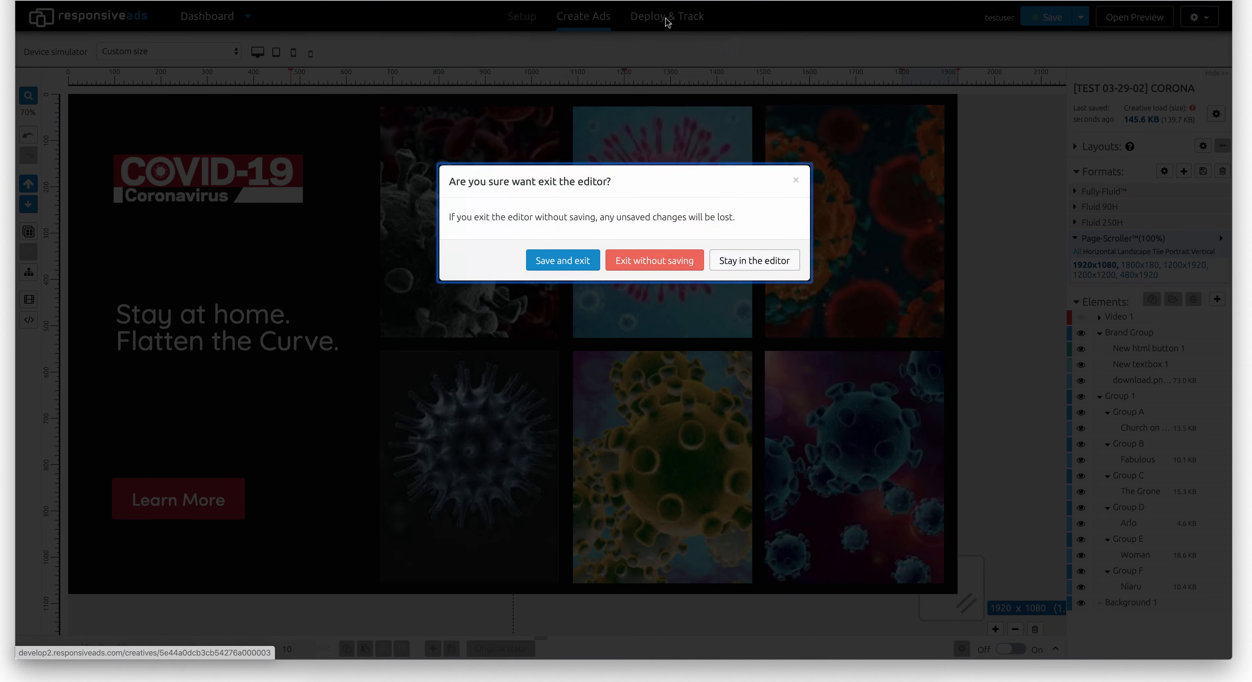
left_click(569, 265)
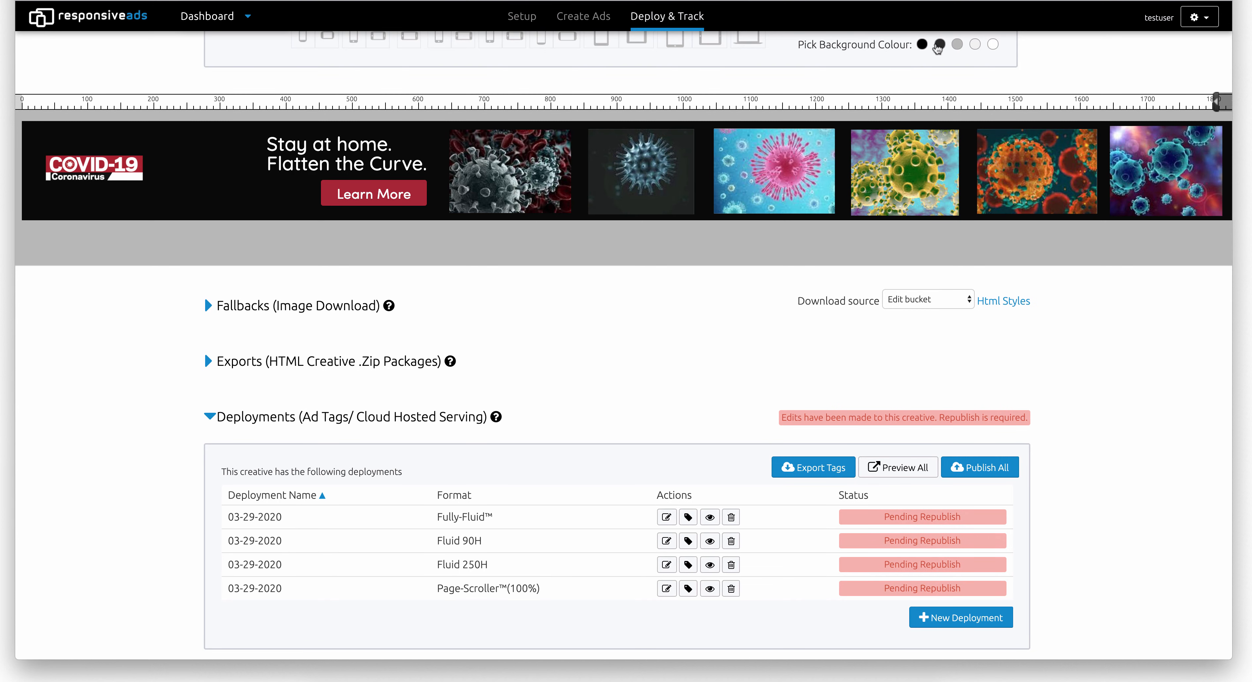
- Start a new deployment for the creative and name it 03-30-2020
scroll(898, 203, "down", 2)
scroll(897, 204, "up", 2)
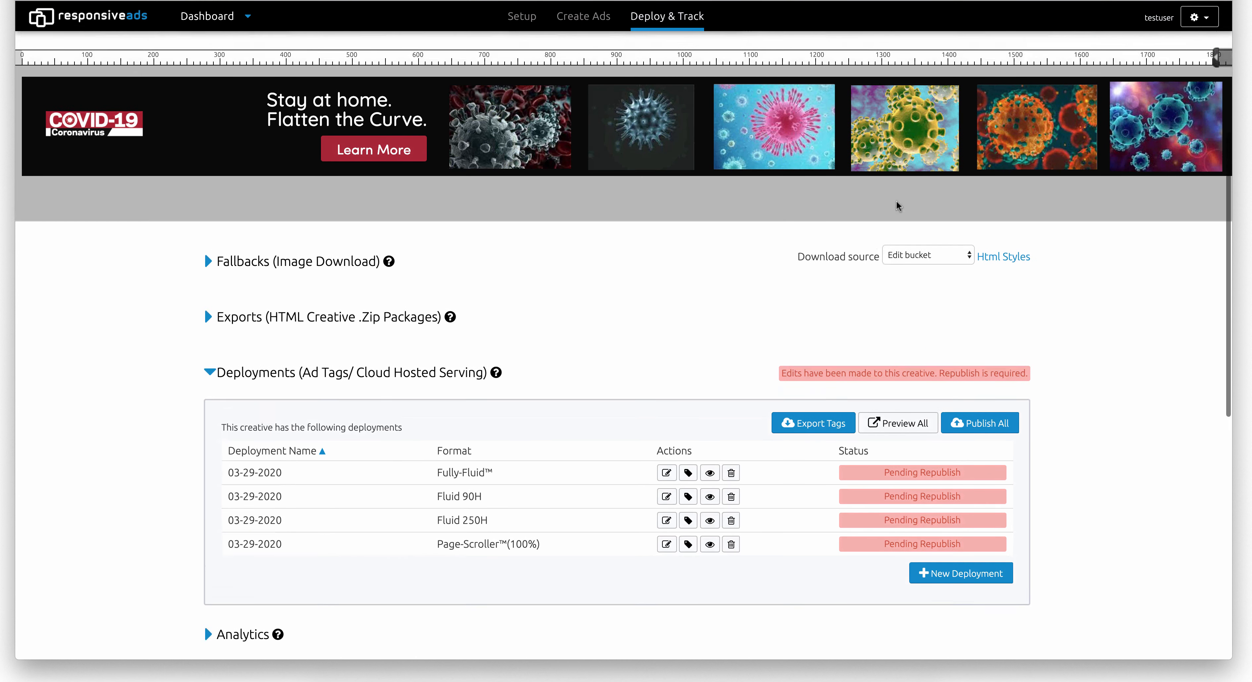
scroll(896, 205, "down", 2)
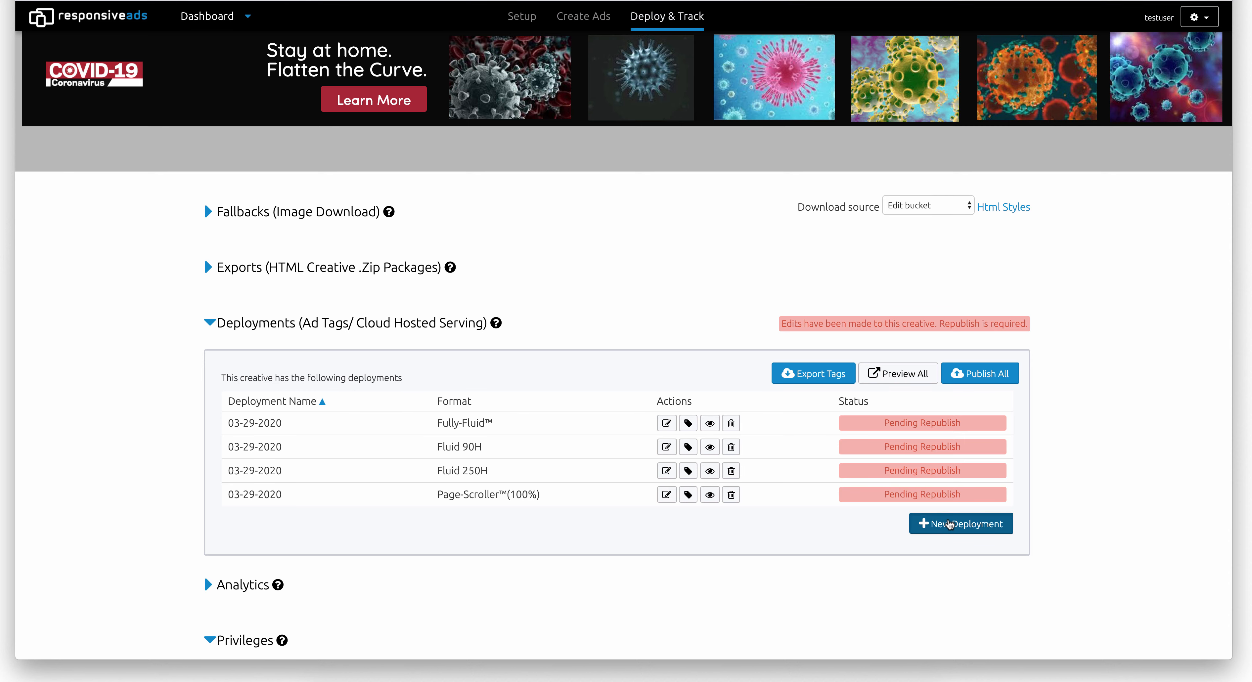
left_click(939, 521)
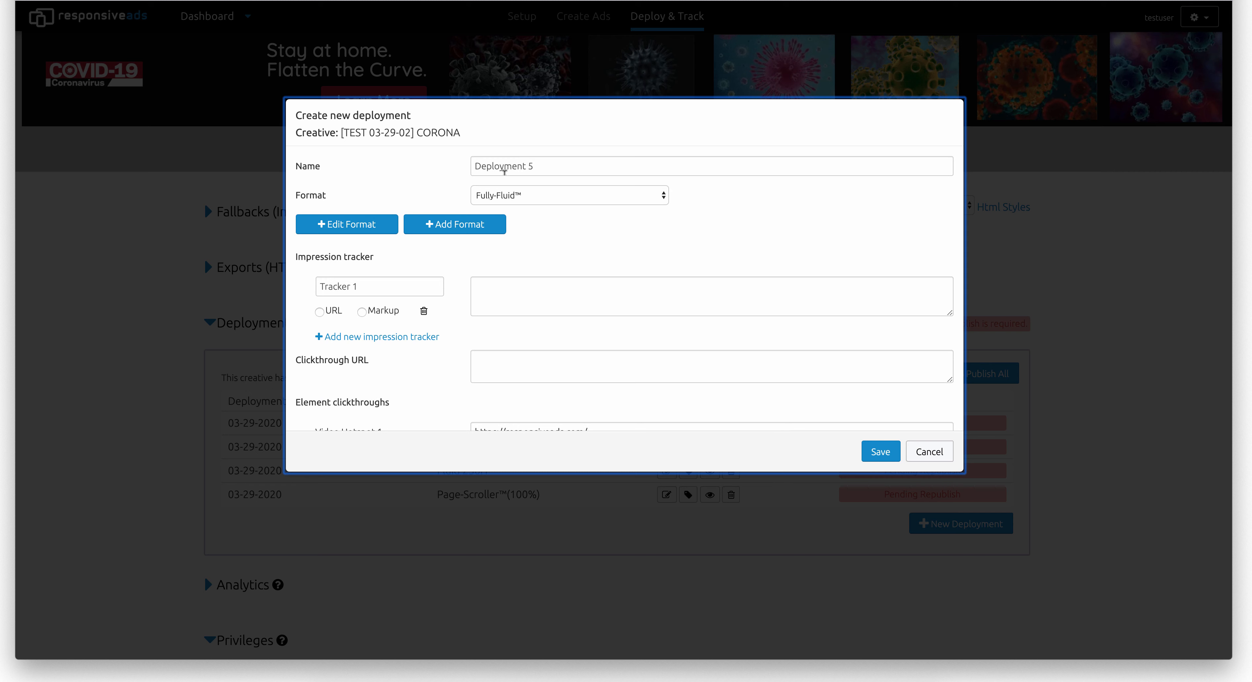
left_click_drag(537, 166, 467, 165)
type("03-30-2020")
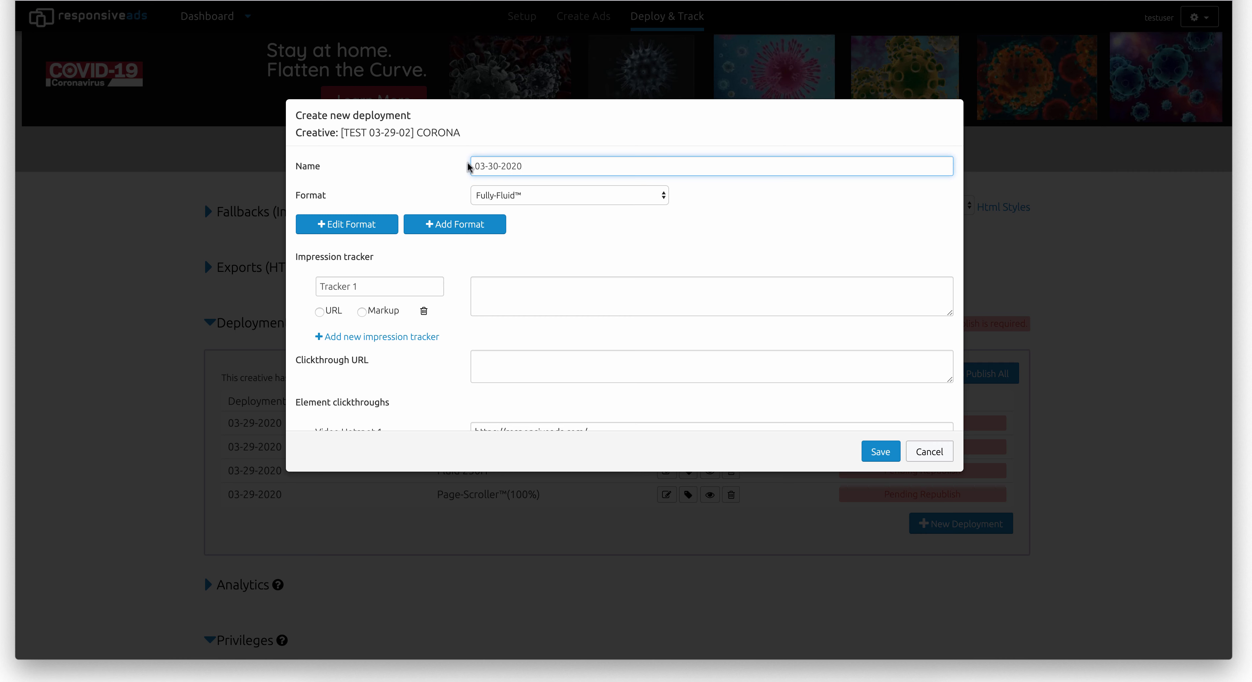
scroll(469, 168, "down", 2)
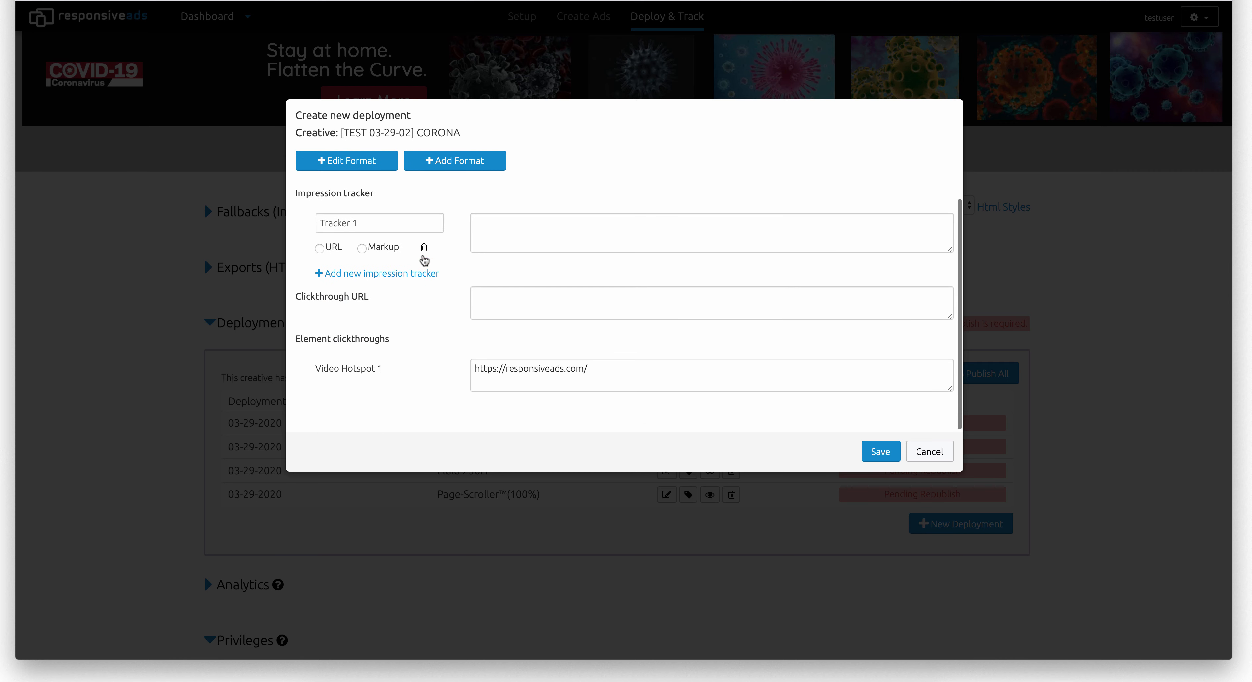
left_click_drag(594, 361, 481, 358)
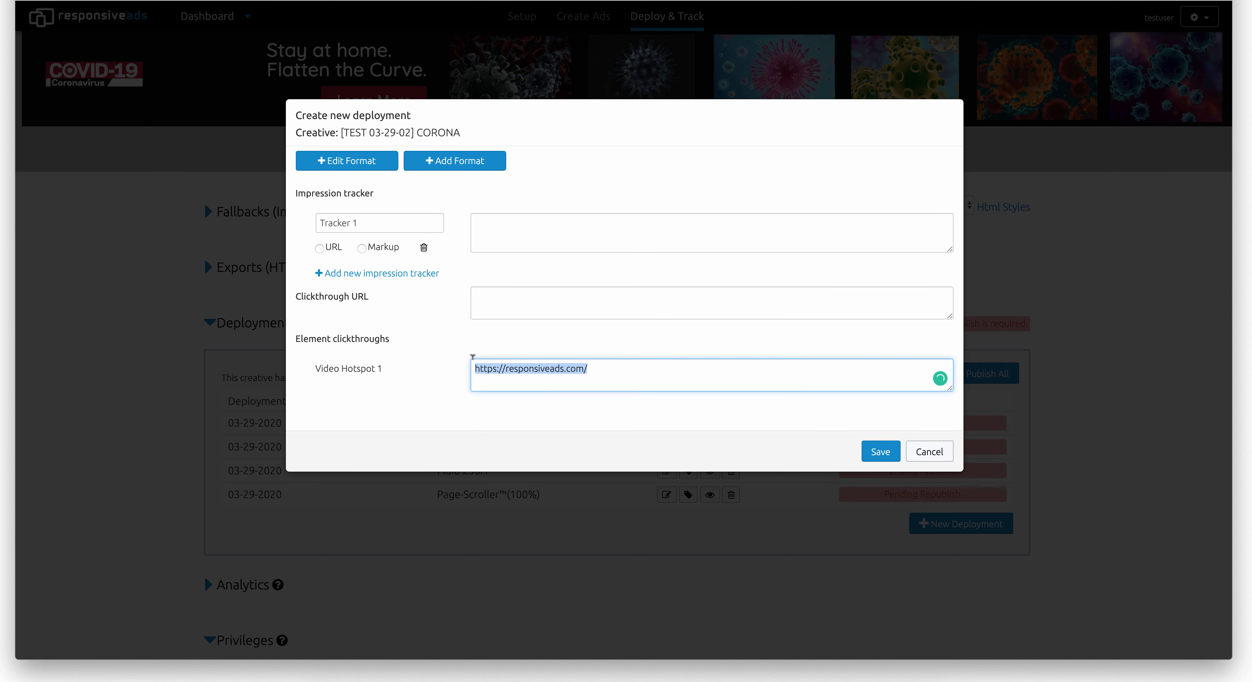
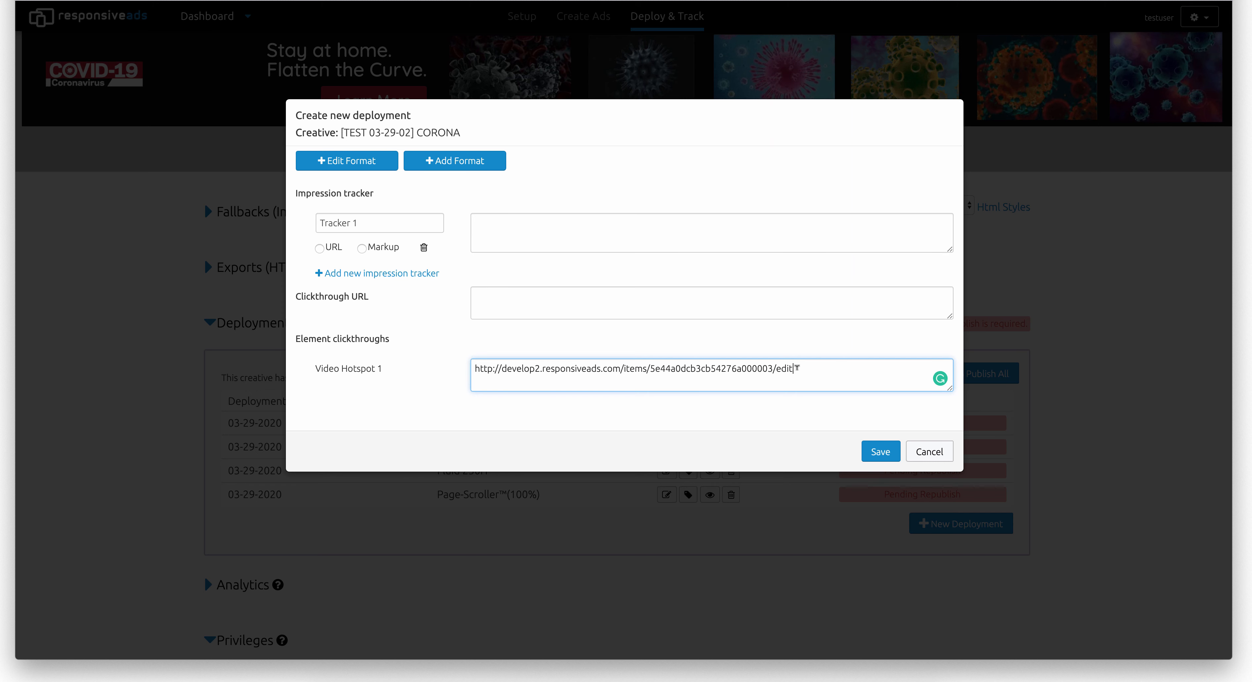
left_click_drag(797, 368, 462, 370)
key("BackSpace")
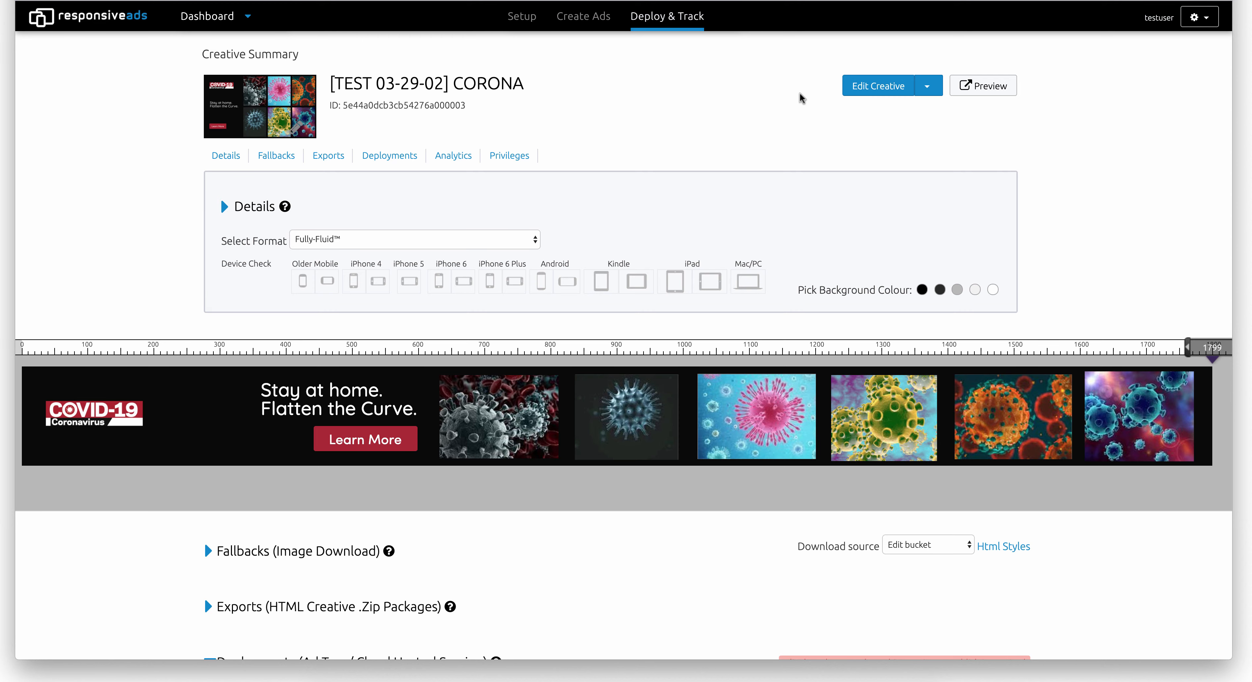
scroll(788, 127, "down", 6)
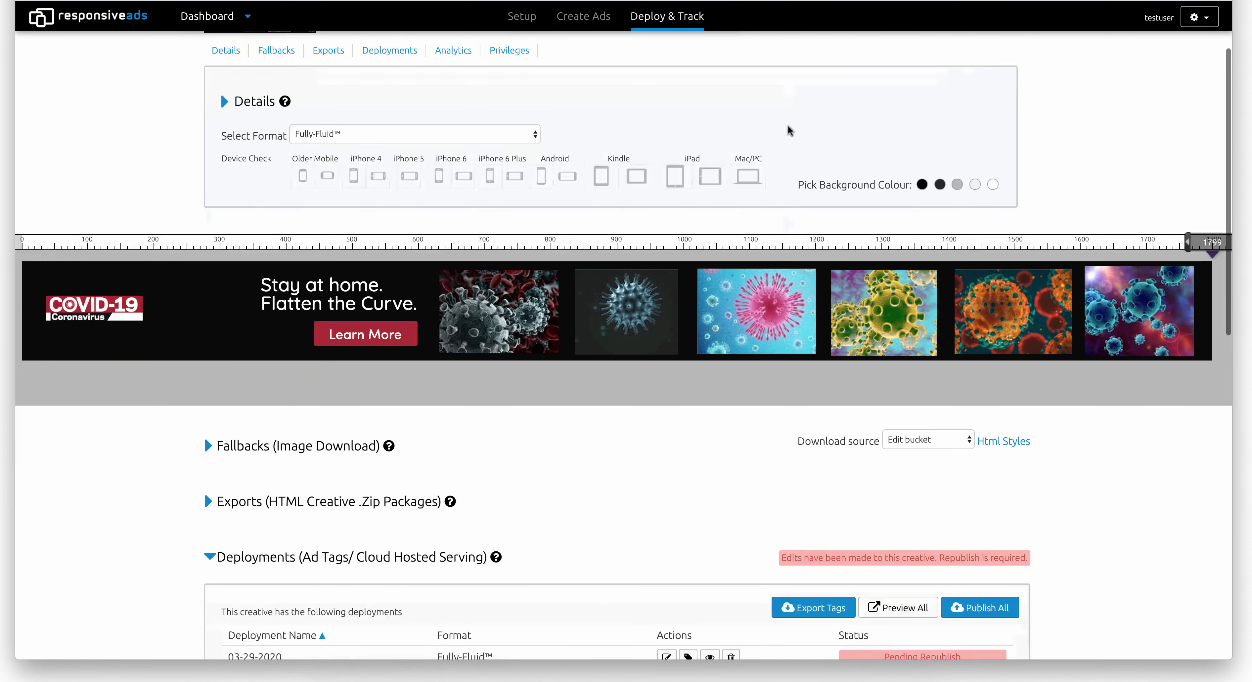
scroll(787, 126, "down", 1)
scroll(787, 125, "up", 1)
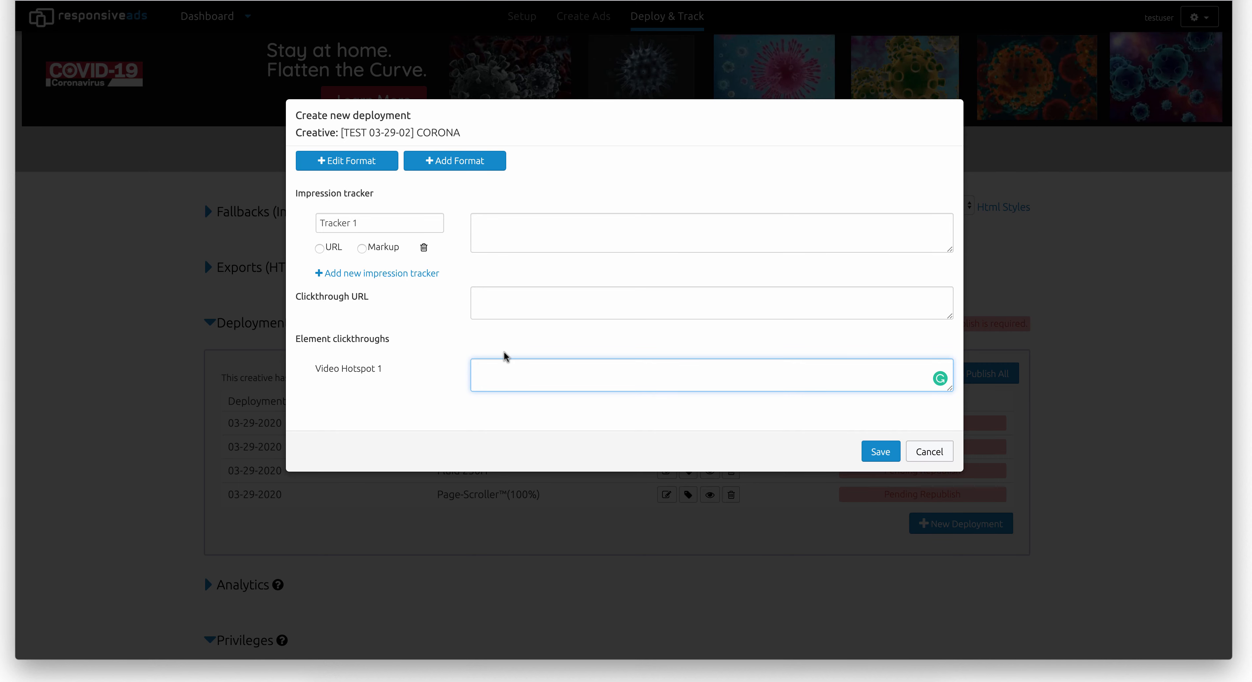
type("https://www.bing.com/covid")
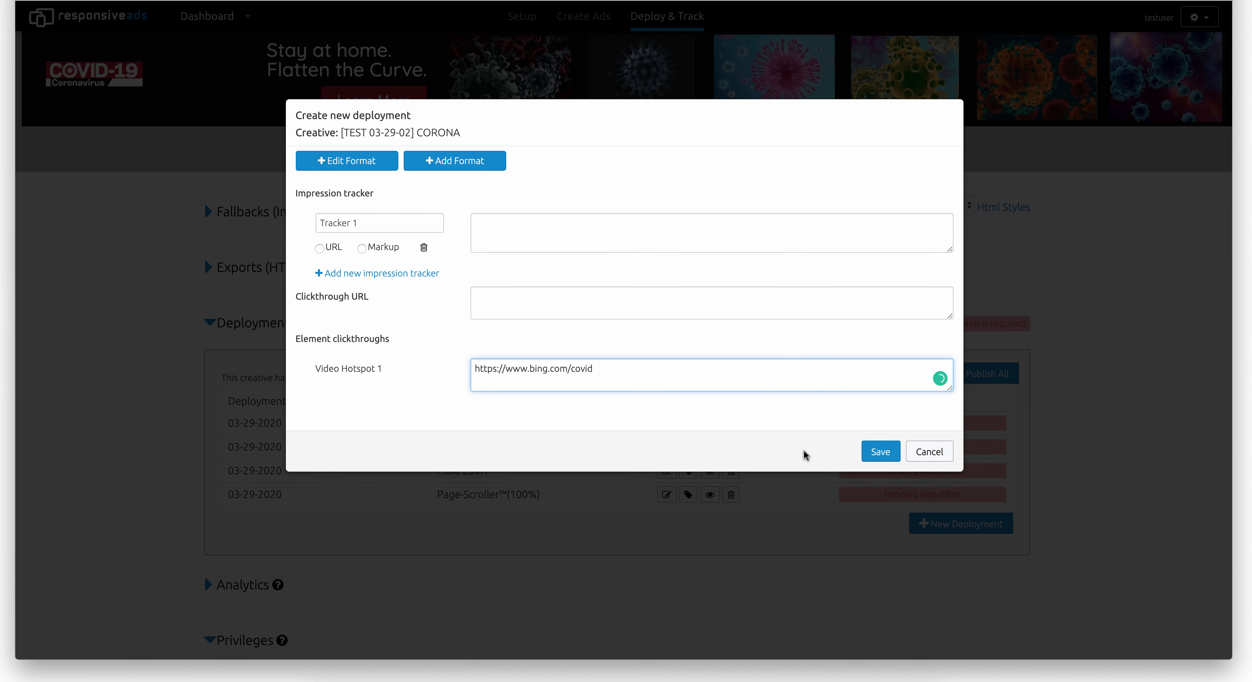
left_click(879, 452)
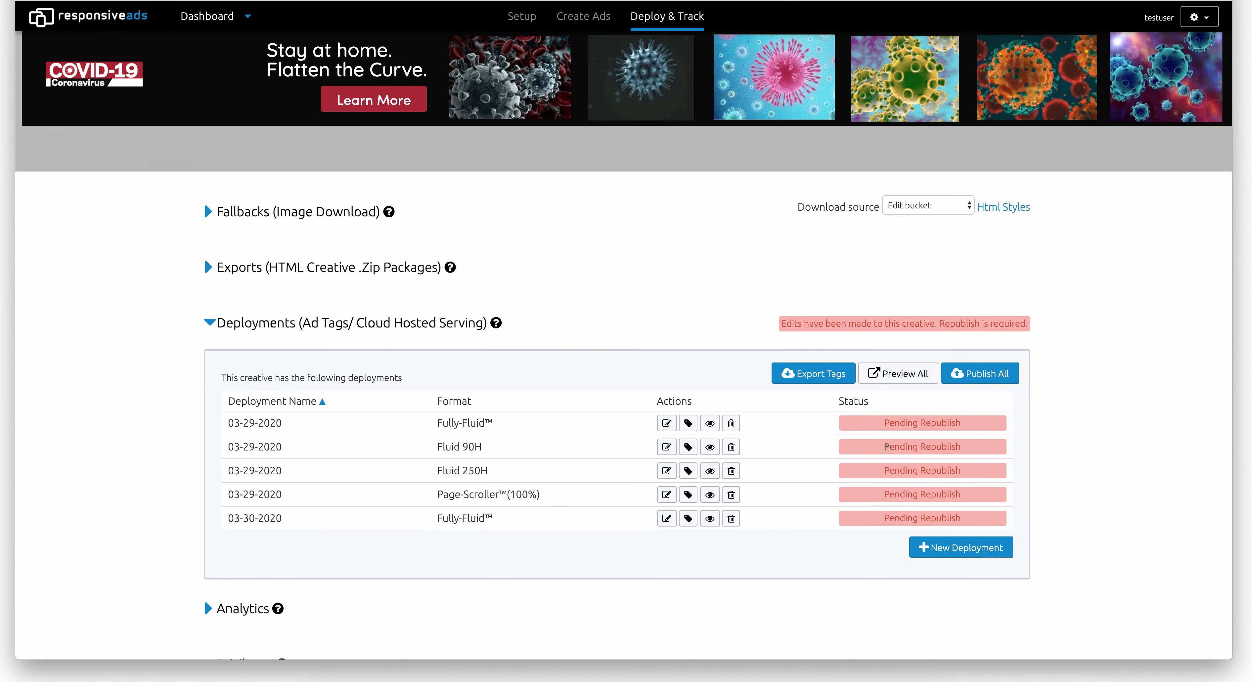
- Change the 03-30-2020 deployment's format to Page-Scroller™(100%), save it, and publish all deployments
left_click(665, 518)
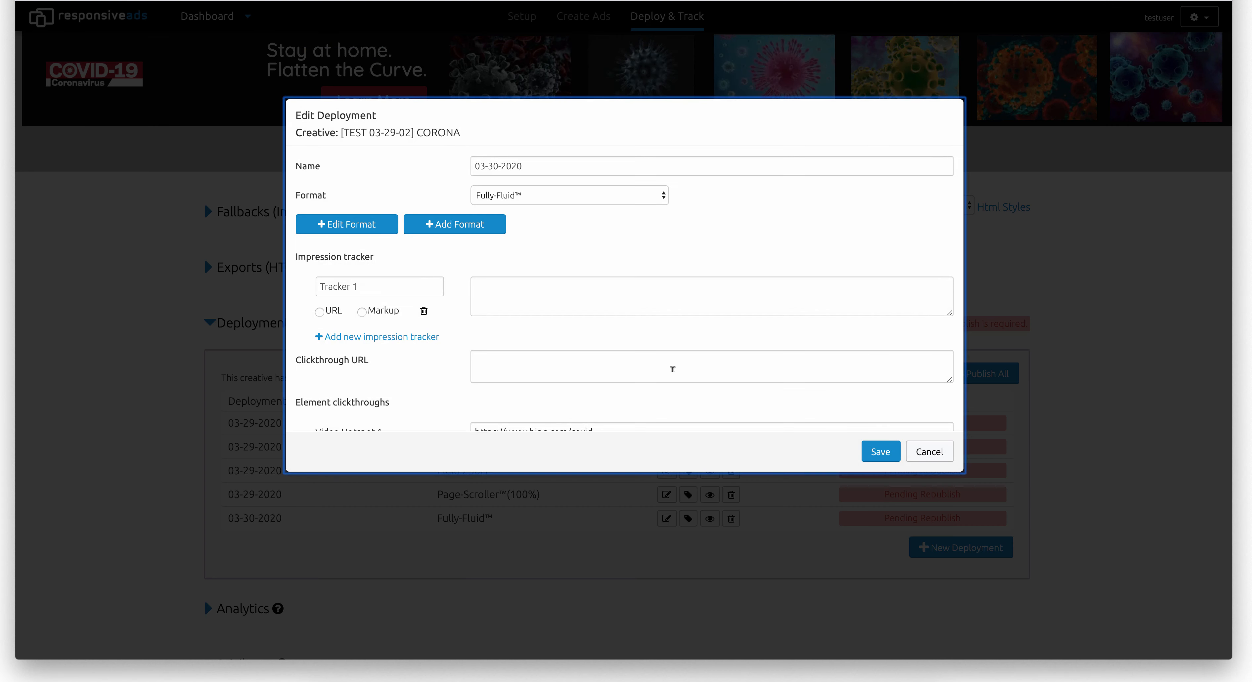
left_click(523, 200)
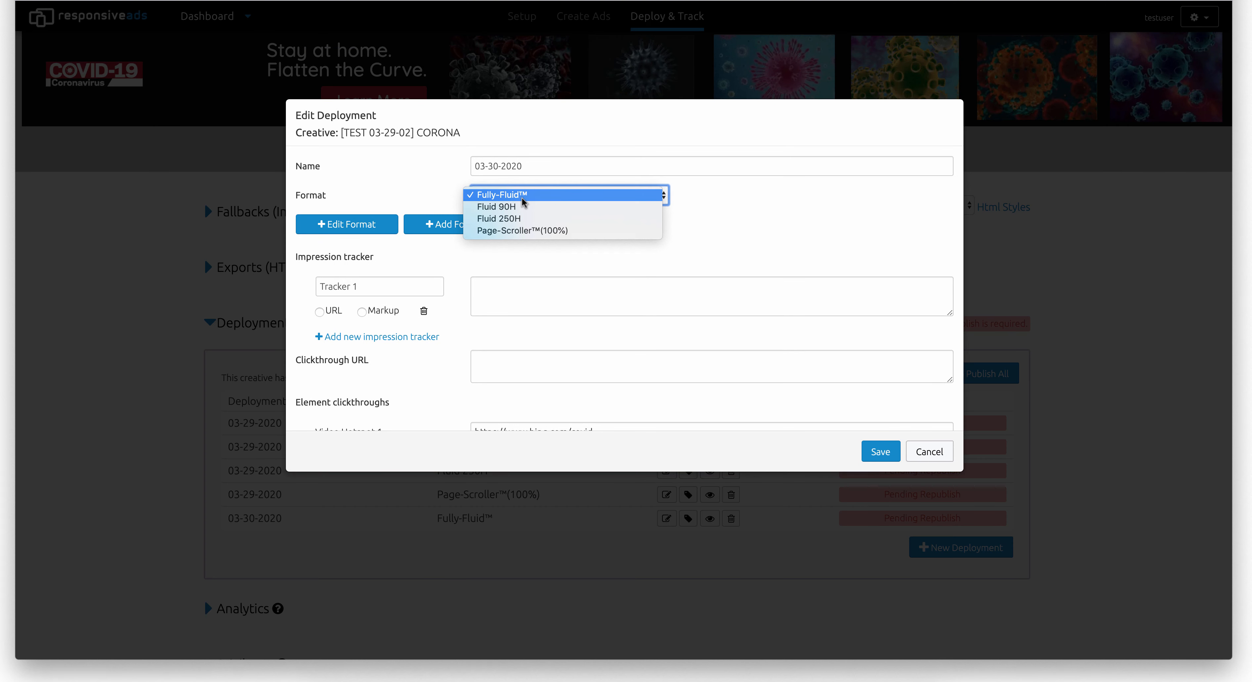
left_click(522, 231)
left_click(867, 454)
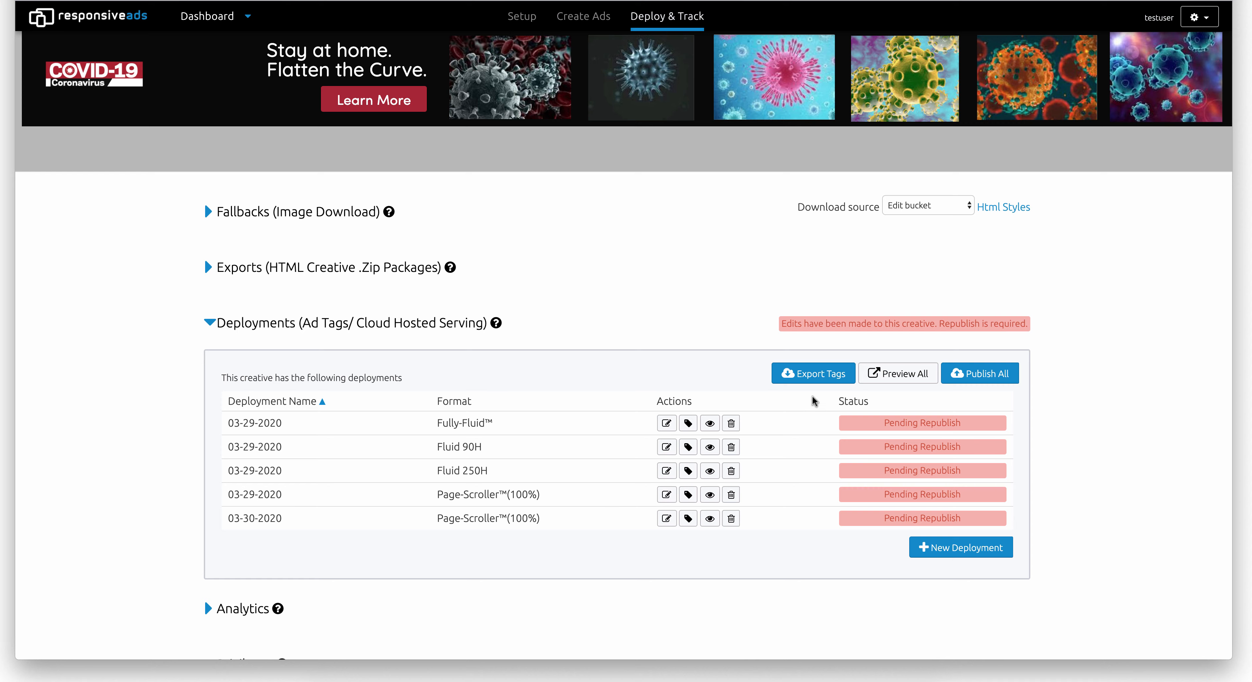
left_click(965, 374)
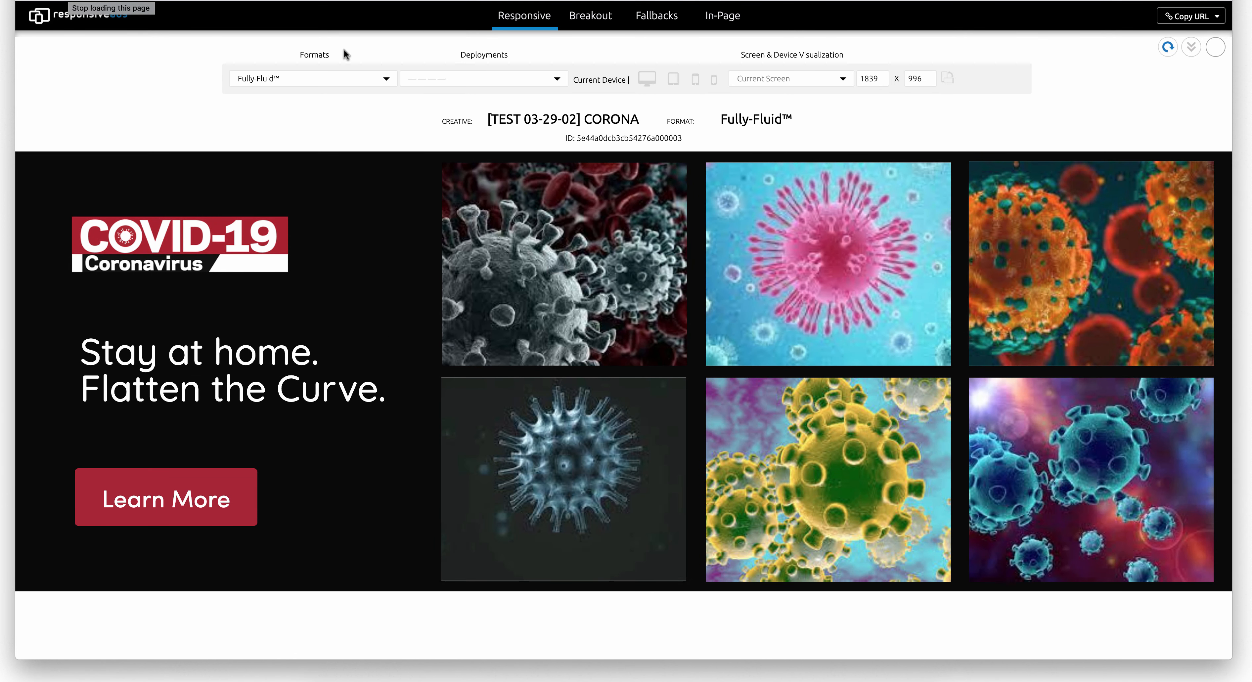
- In the in-page preview, assign Fluid 90H to the top, Page-Scroller™(100%) to the middle of page, and Fluid 250H to the bottom
left_click(720, 17)
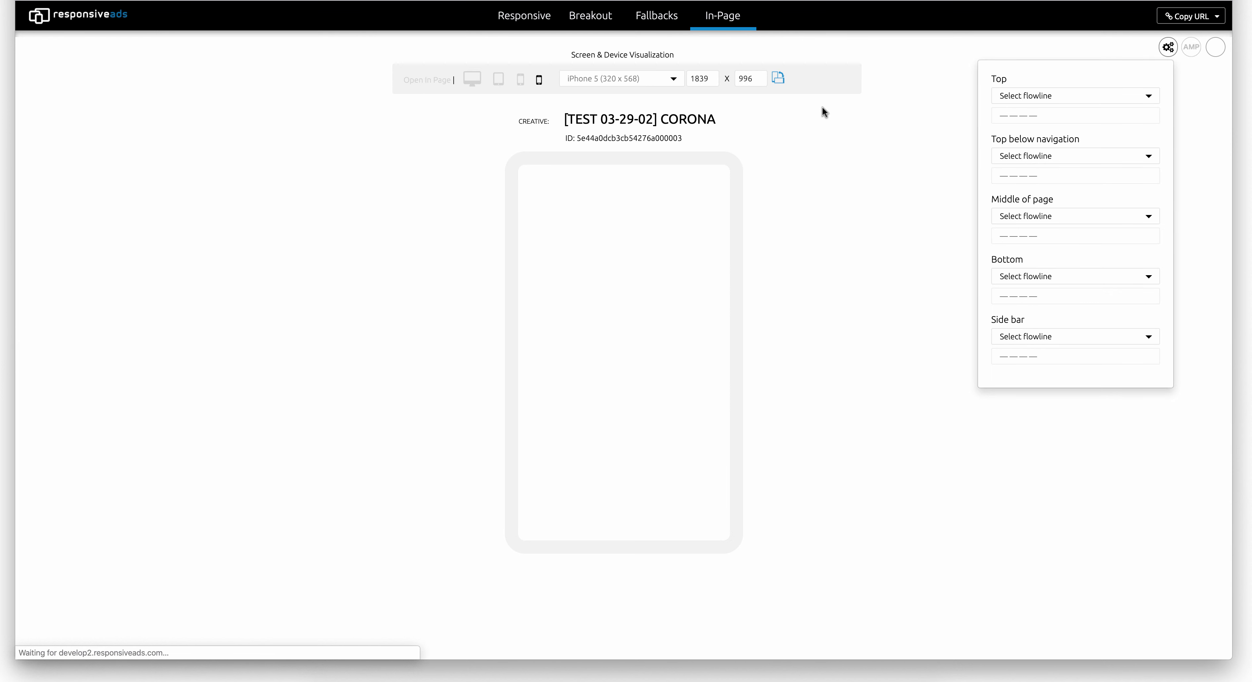
left_click(1020, 100)
left_click(1022, 164)
left_click(1015, 218)
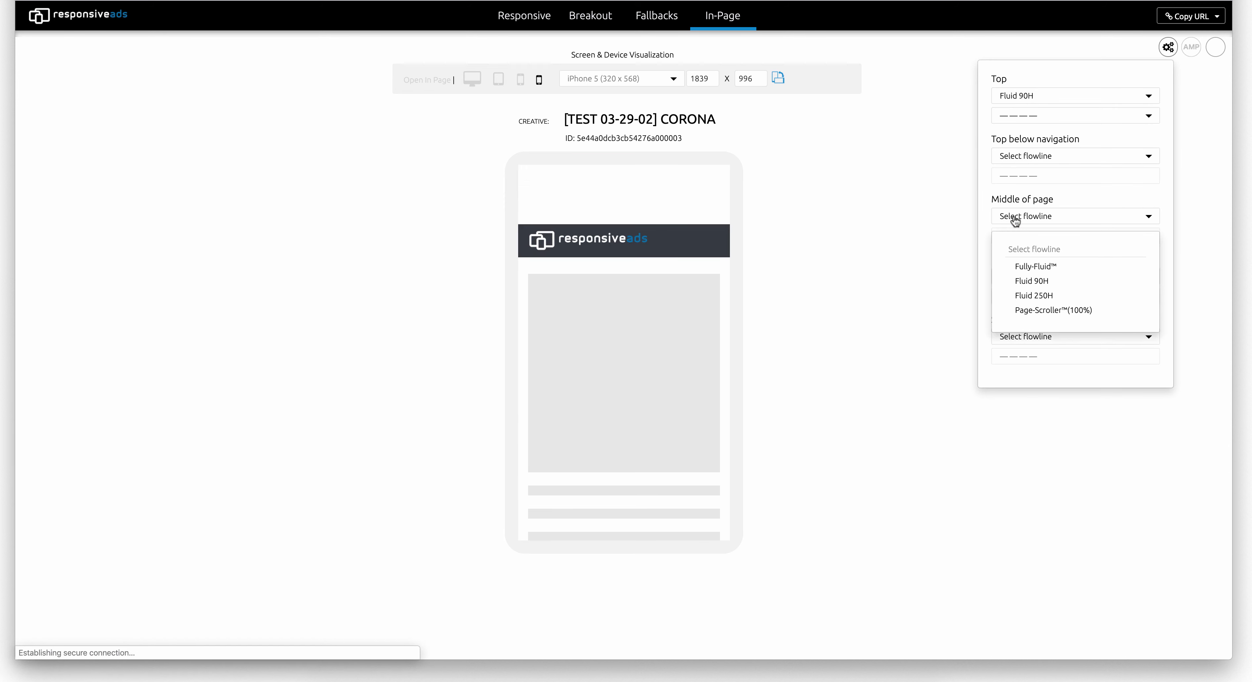
left_click(1018, 311)
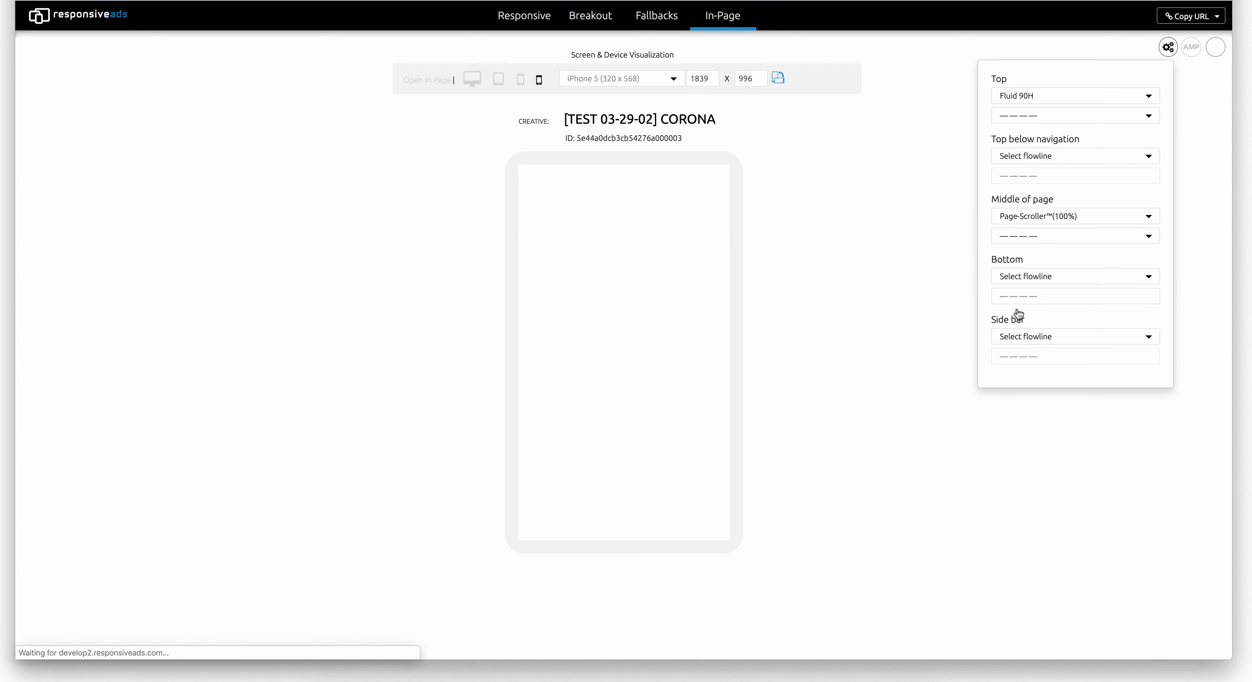
left_click(1015, 281)
left_click(1018, 356)
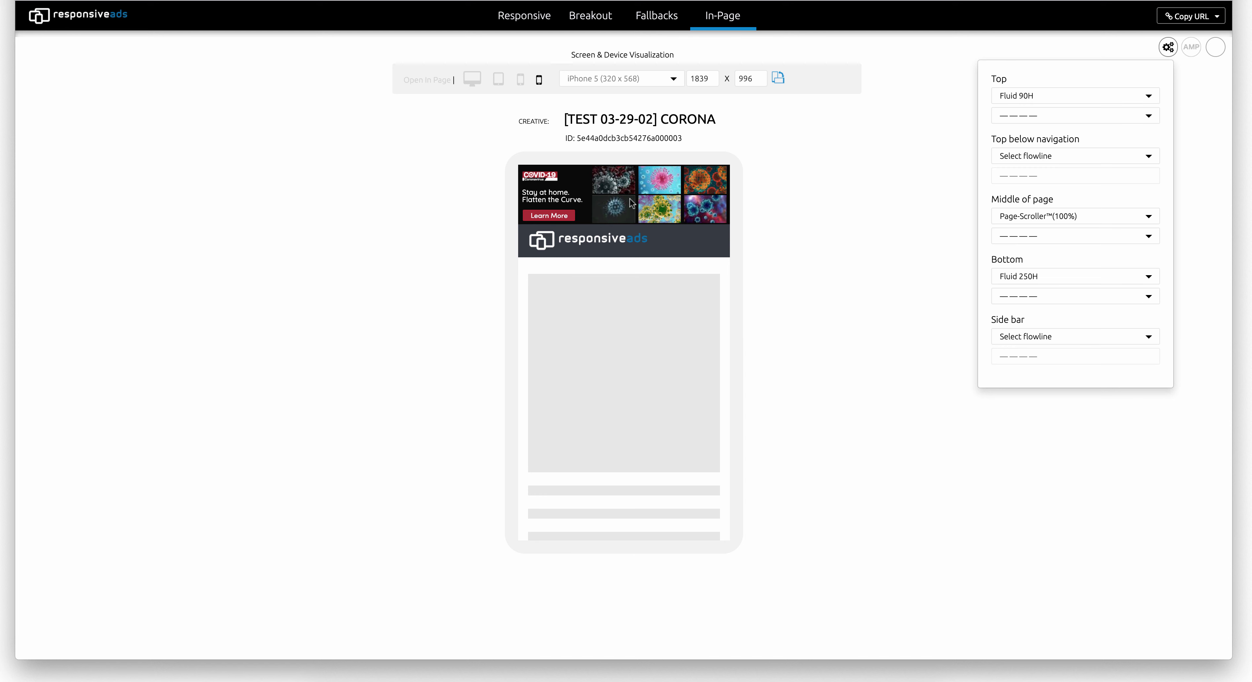
- Examine how the top, middle and bottom ads display throughout the iPhone 5 page preview
scroll(638, 360, "down", 10)
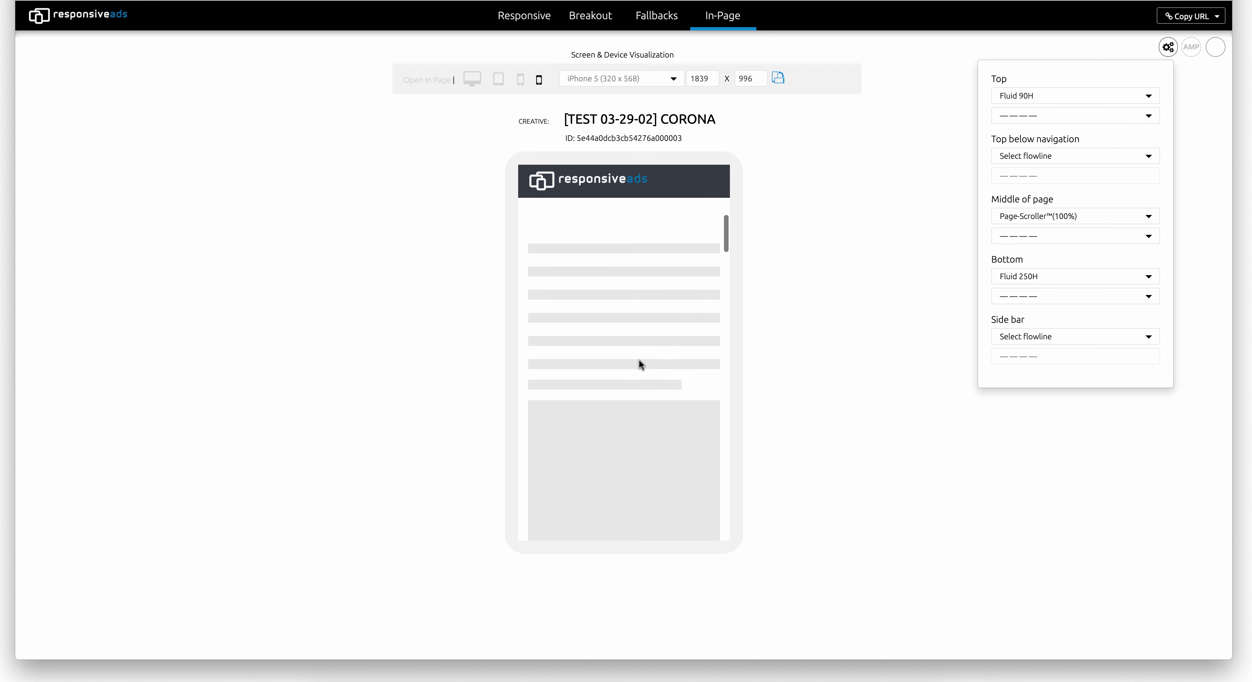
scroll(638, 360, "down", 10)
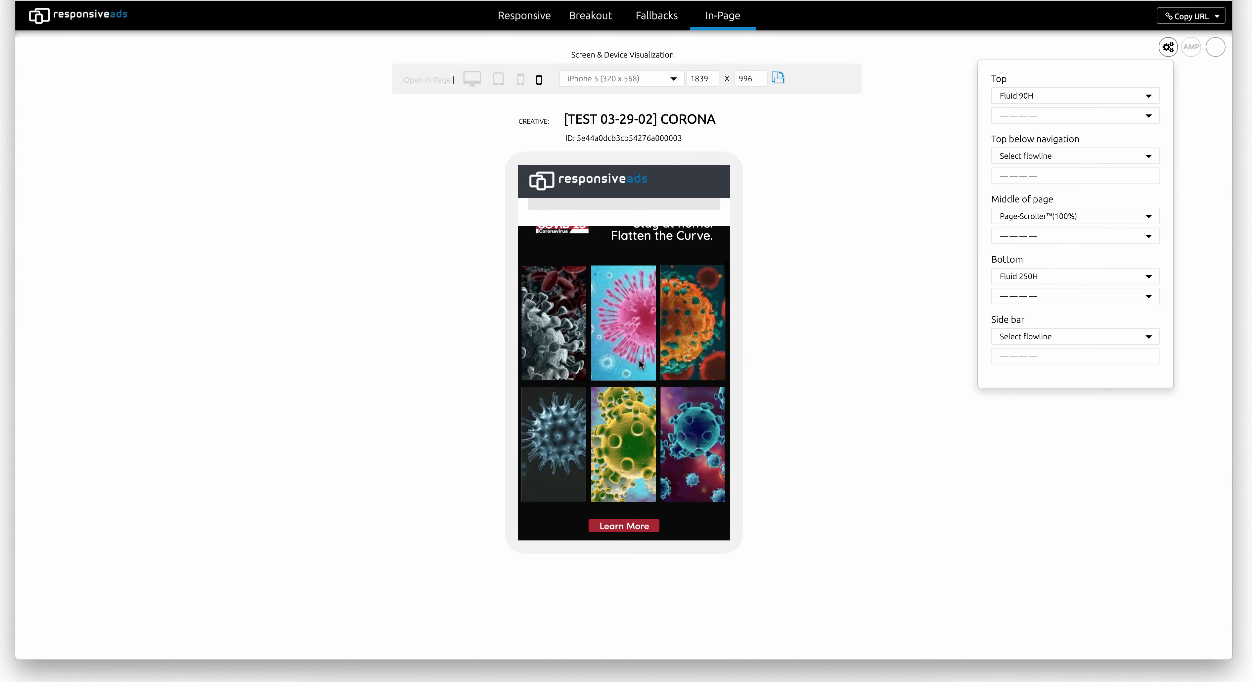
scroll(638, 359, "down", 2)
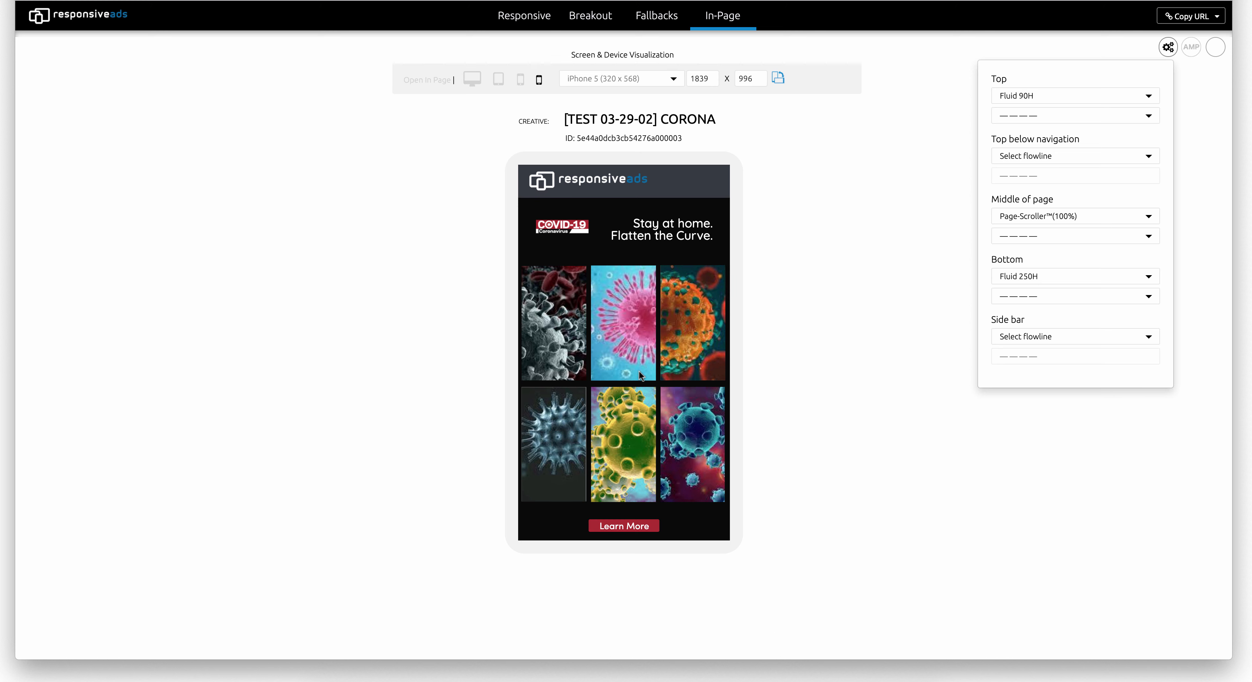
scroll(640, 447, "down", 10)
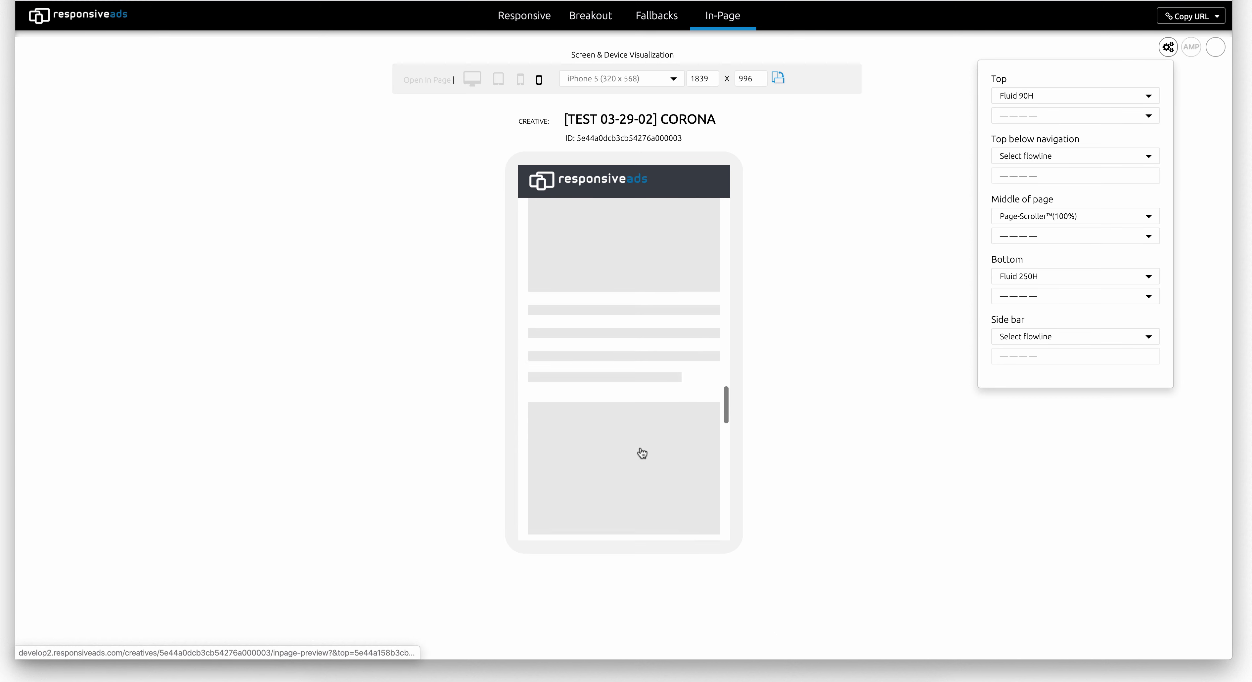
scroll(641, 453, "down", 10)
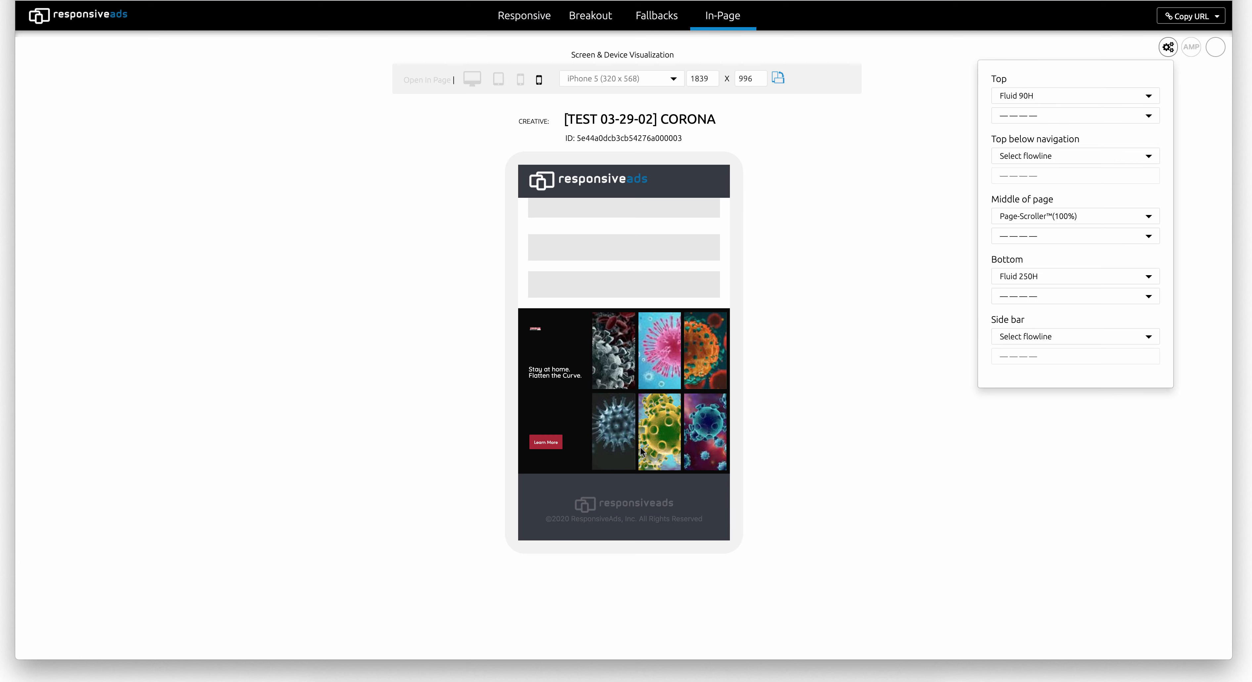
scroll(640, 452, "up", 10)
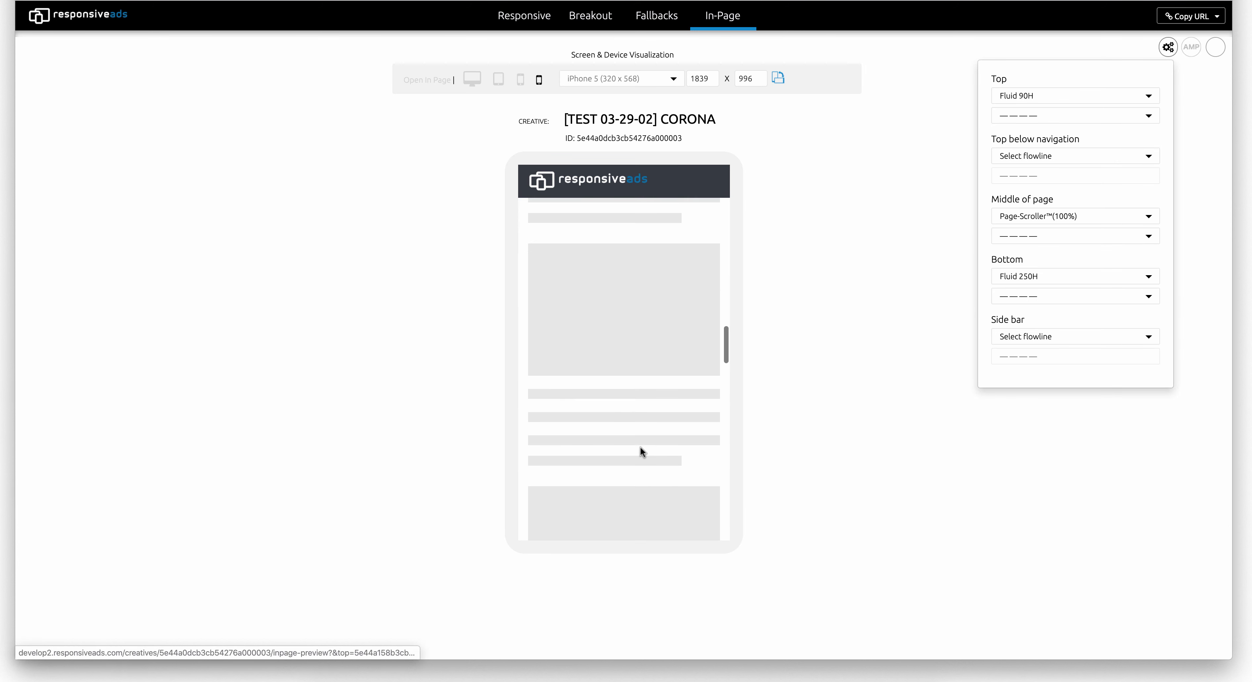
scroll(640, 452, "up", 5)
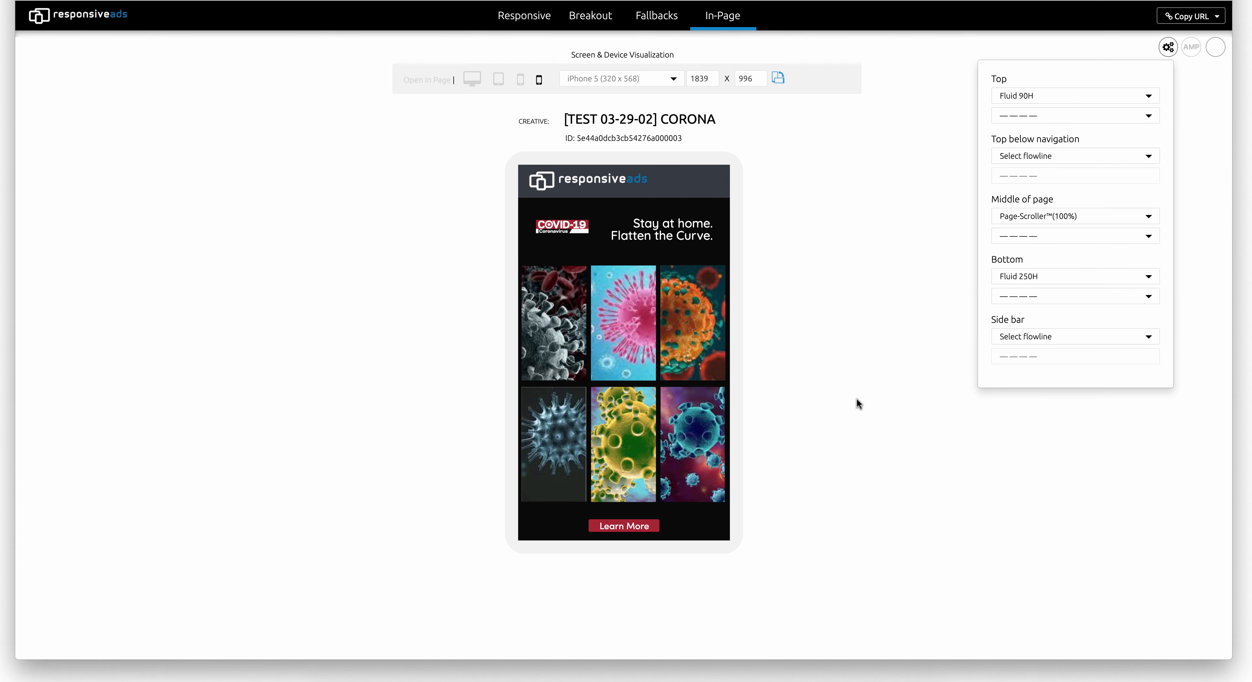
- Select the 03-30-2020 deployment for the middle-of-page ad and check it in the phone preview
left_click(1027, 236)
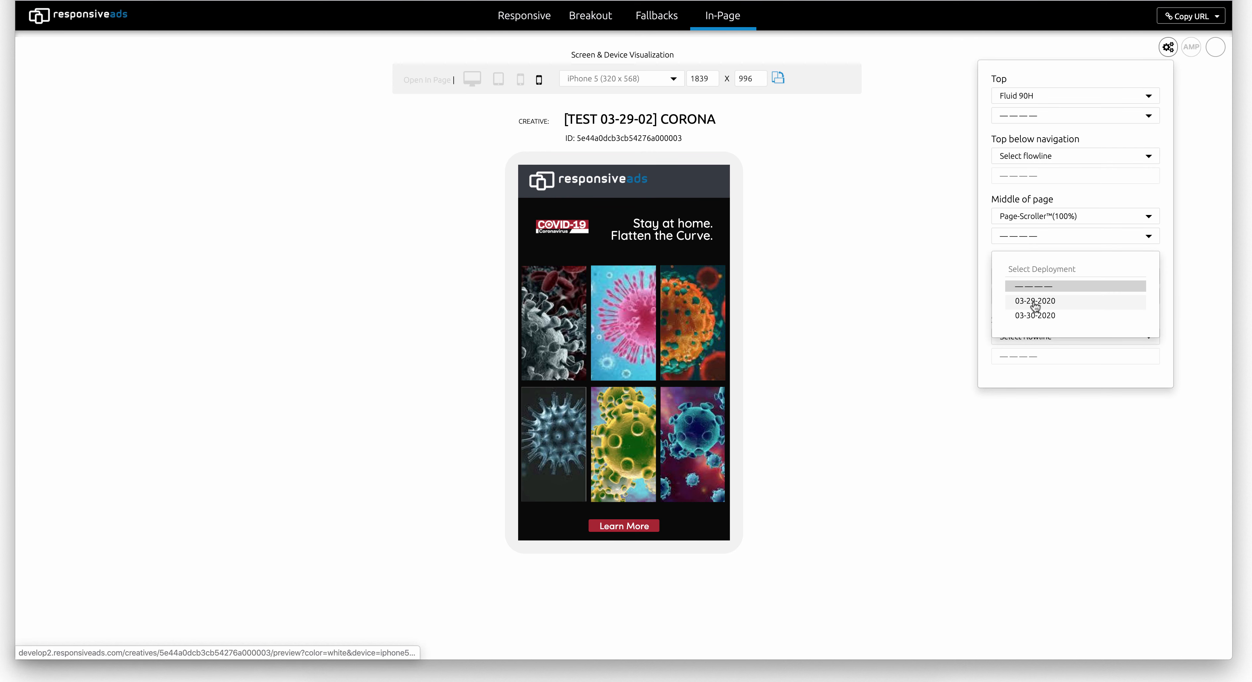
left_click(1034, 315)
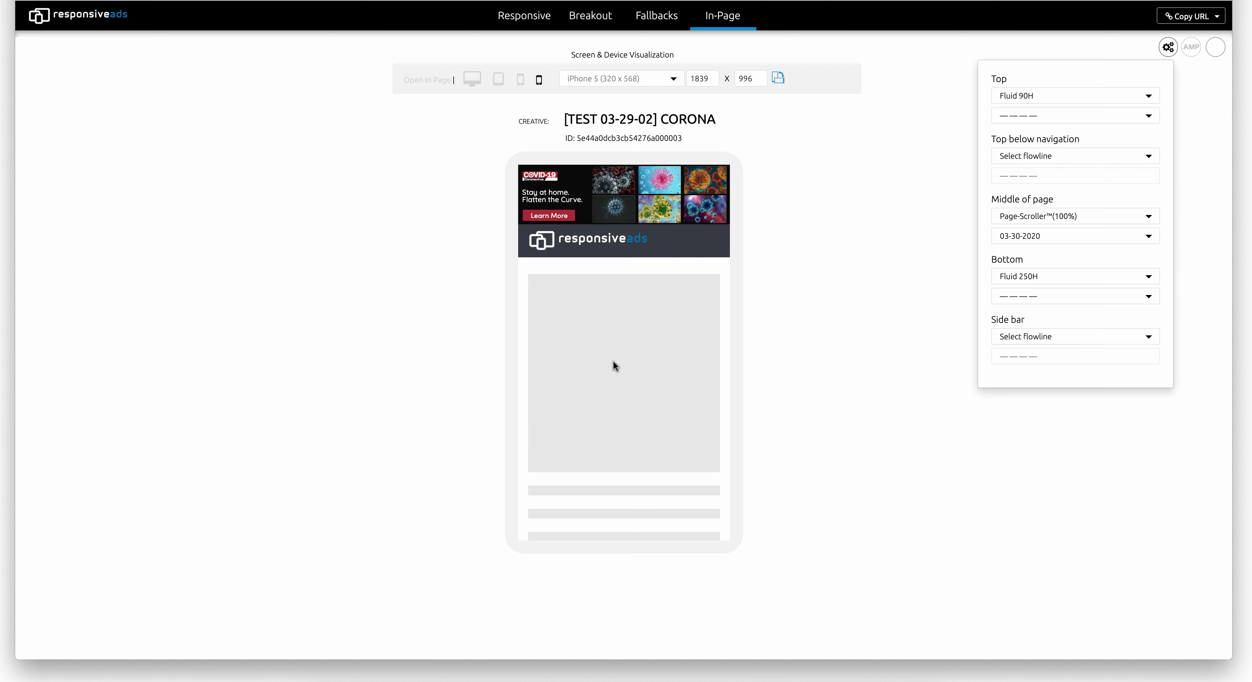
scroll(612, 360, "down", 7)
scroll(613, 360, "down", 5)
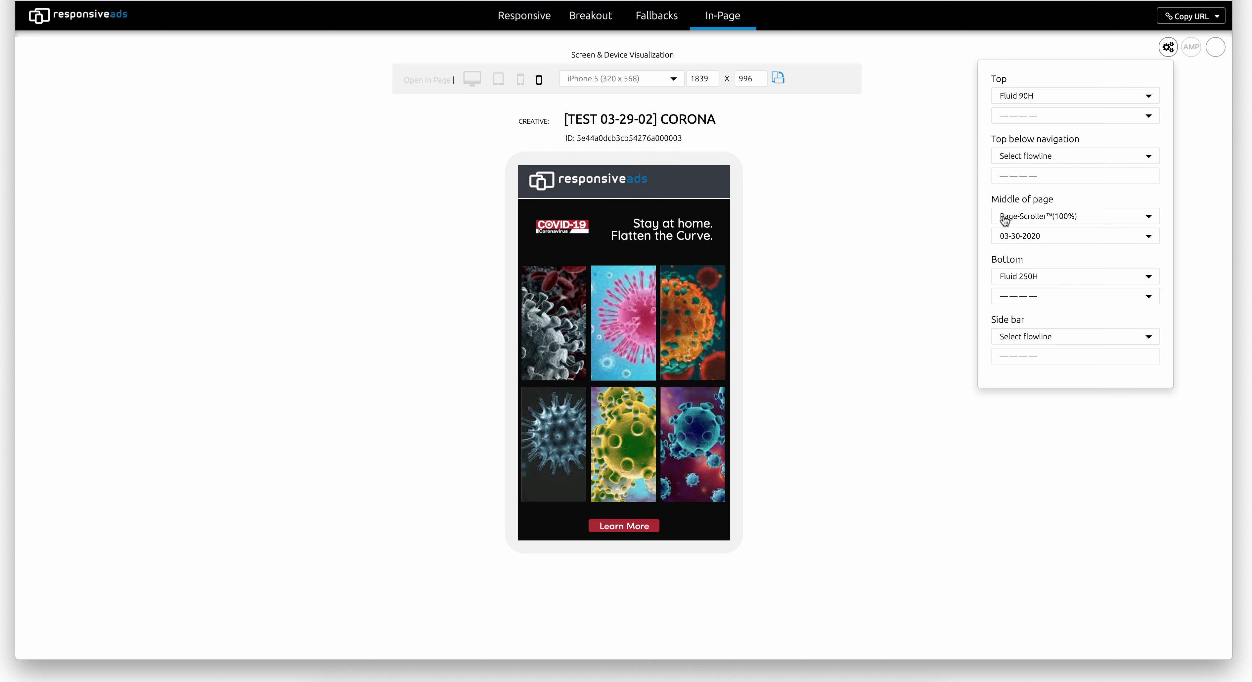
- Copy the external client link for the in-page preview
left_click(1181, 18)
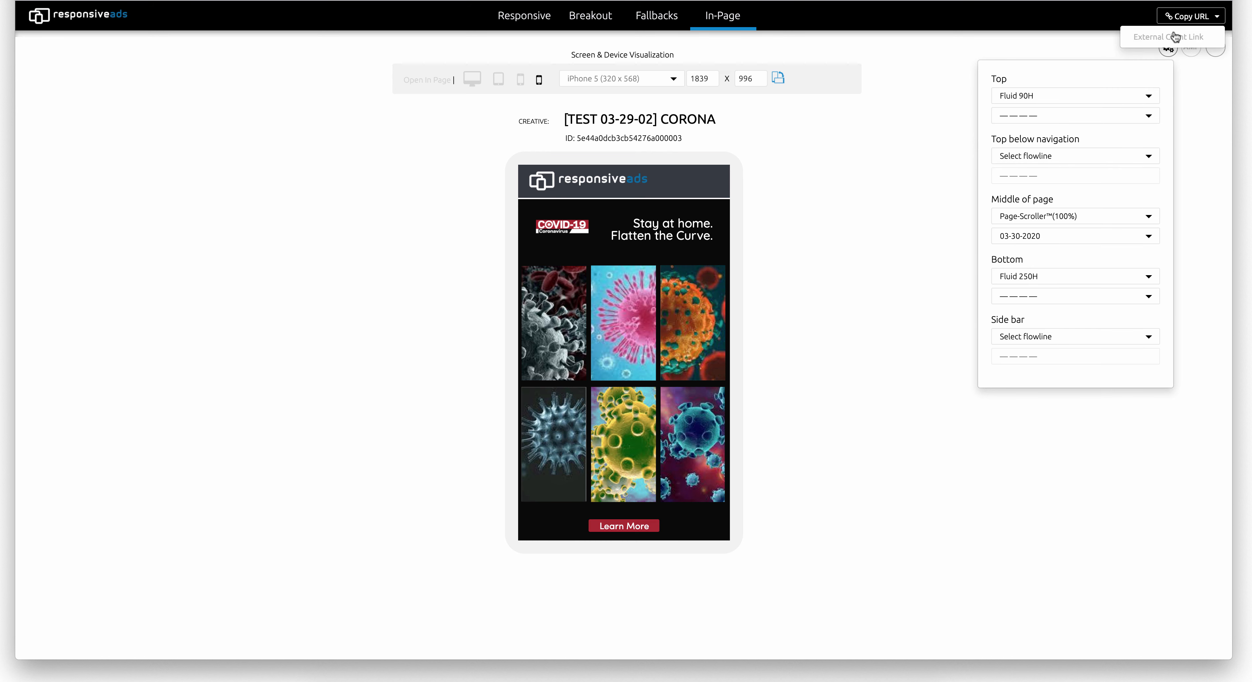